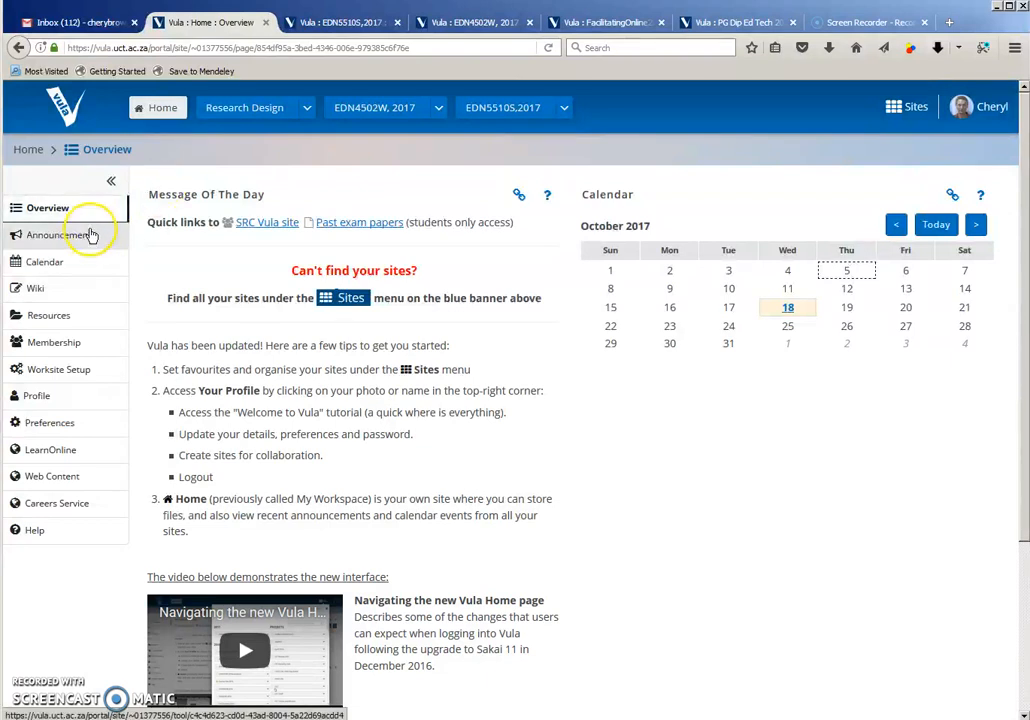
Step: Examine the announcements on the Home, EDN4502W, 2017 and FacilitatingOnline2015 sites
left_click(81, 241)
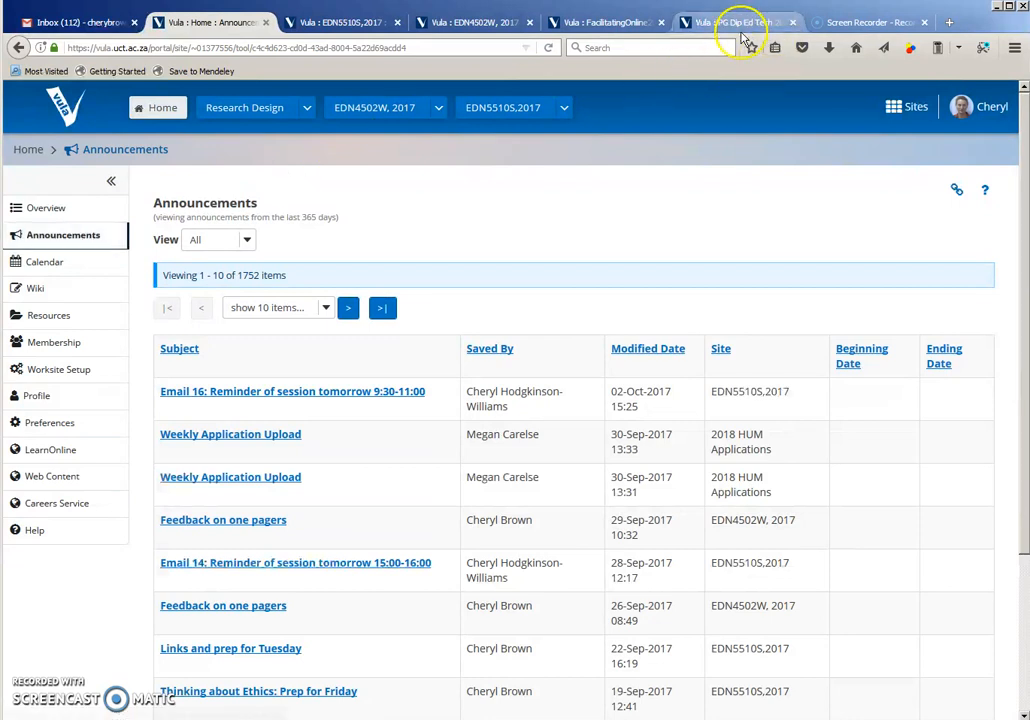
left_click(468, 22)
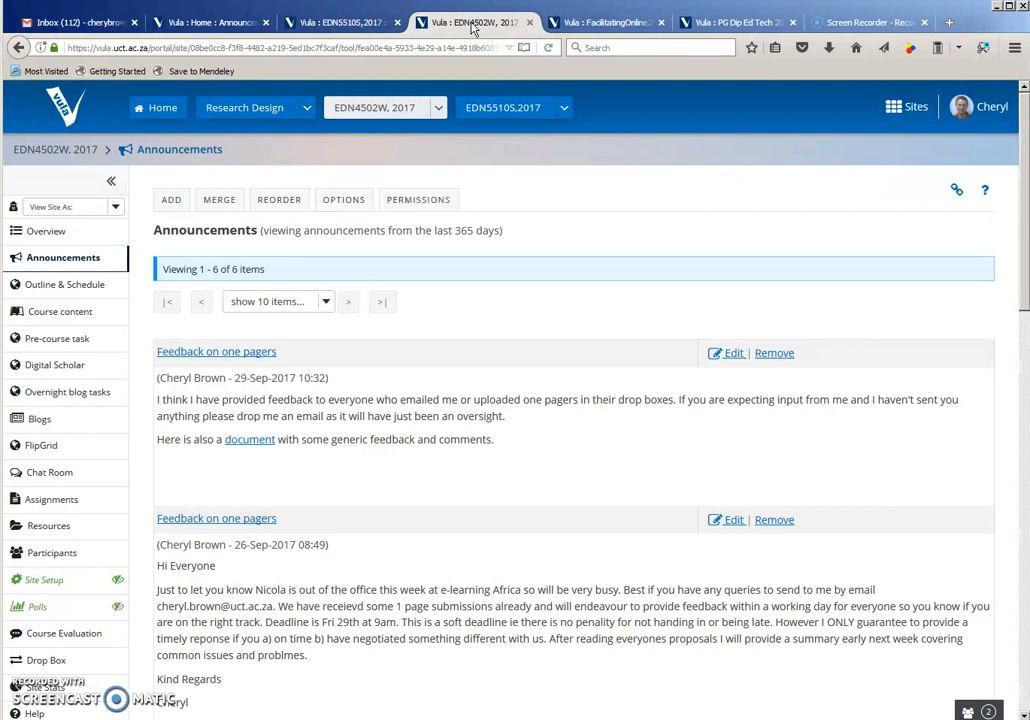
scroll(697, 283, "down", 10)
scroll(697, 287, "down", 1)
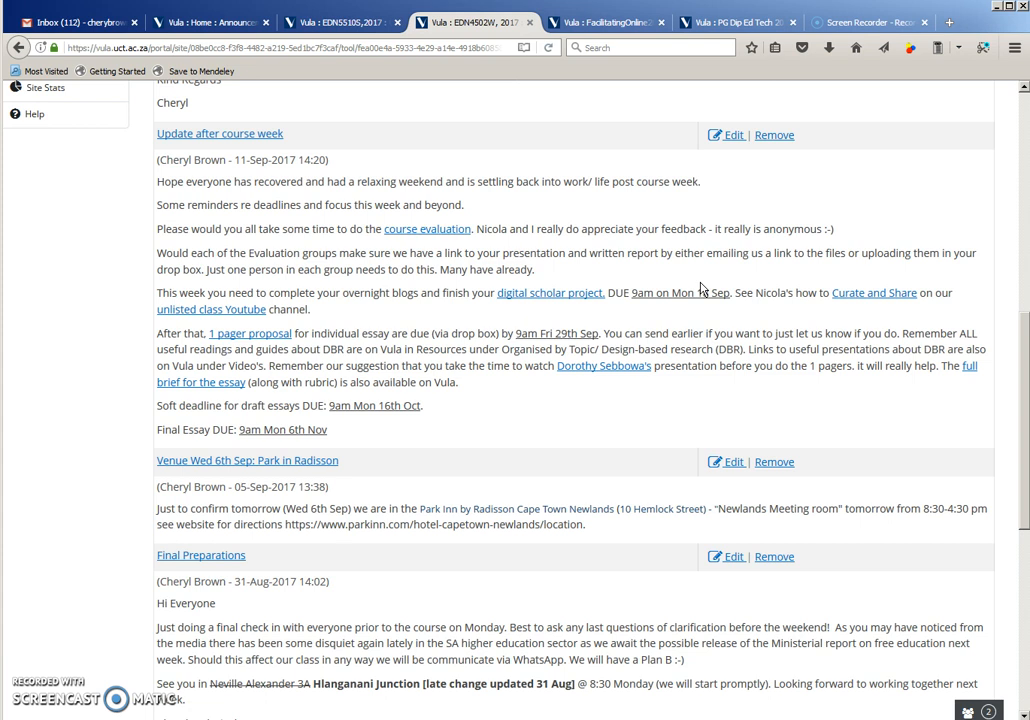
left_click(714, 255)
left_click(753, 250)
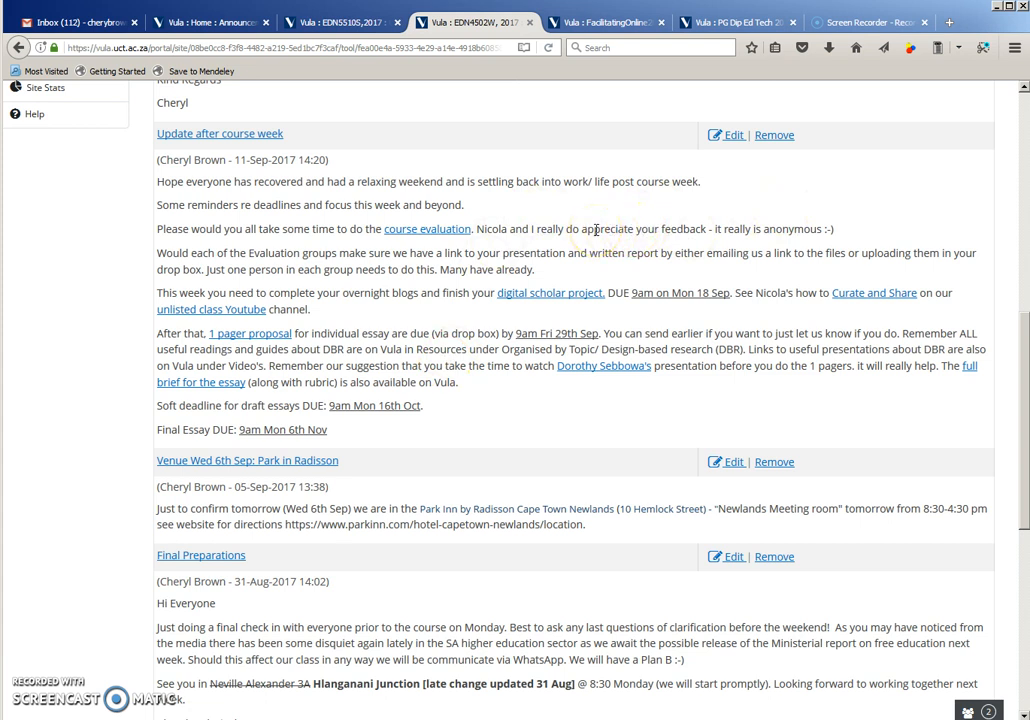
left_click(619, 24)
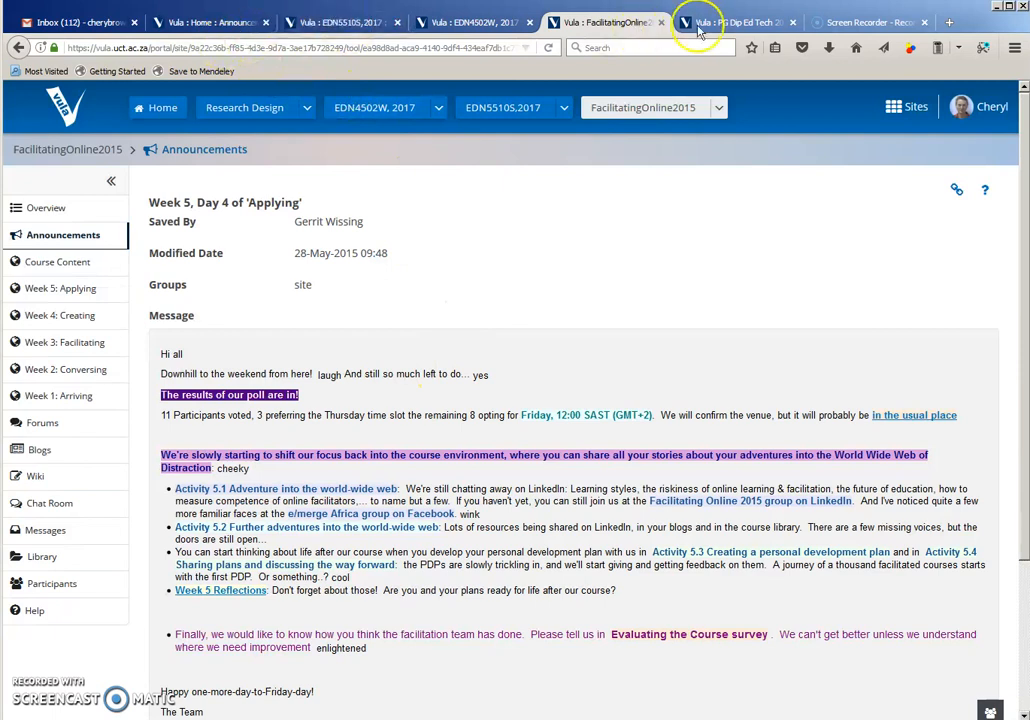
Step: Start a new announcement on the PG Dip Ed Tech 2017 site and give it the title "title"
left_click(740, 23)
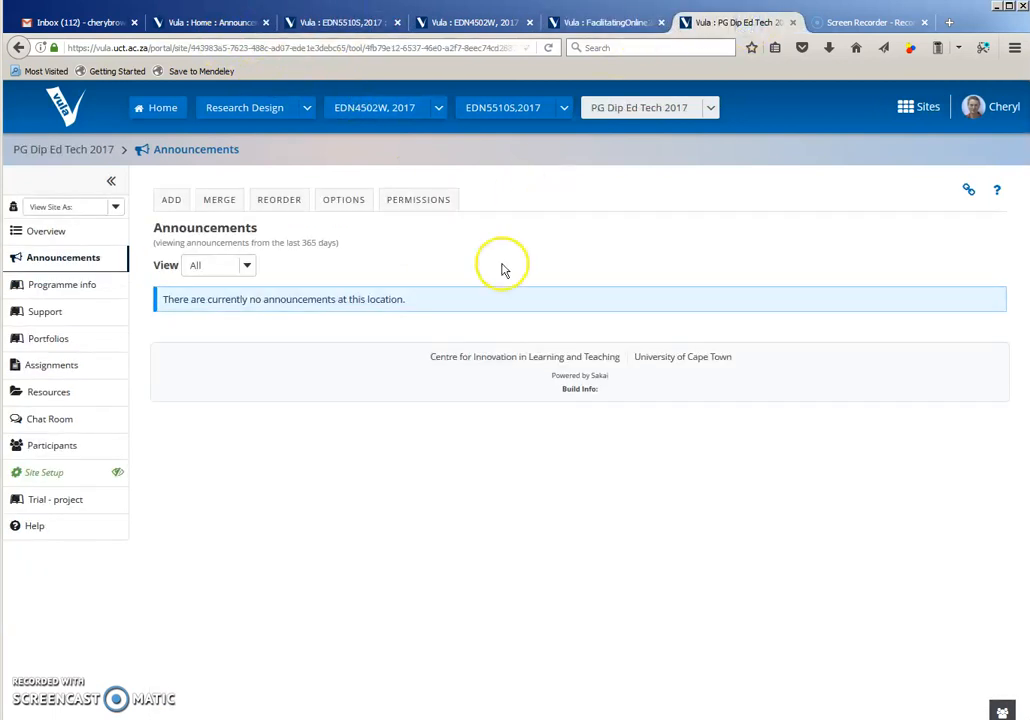
left_click(172, 202)
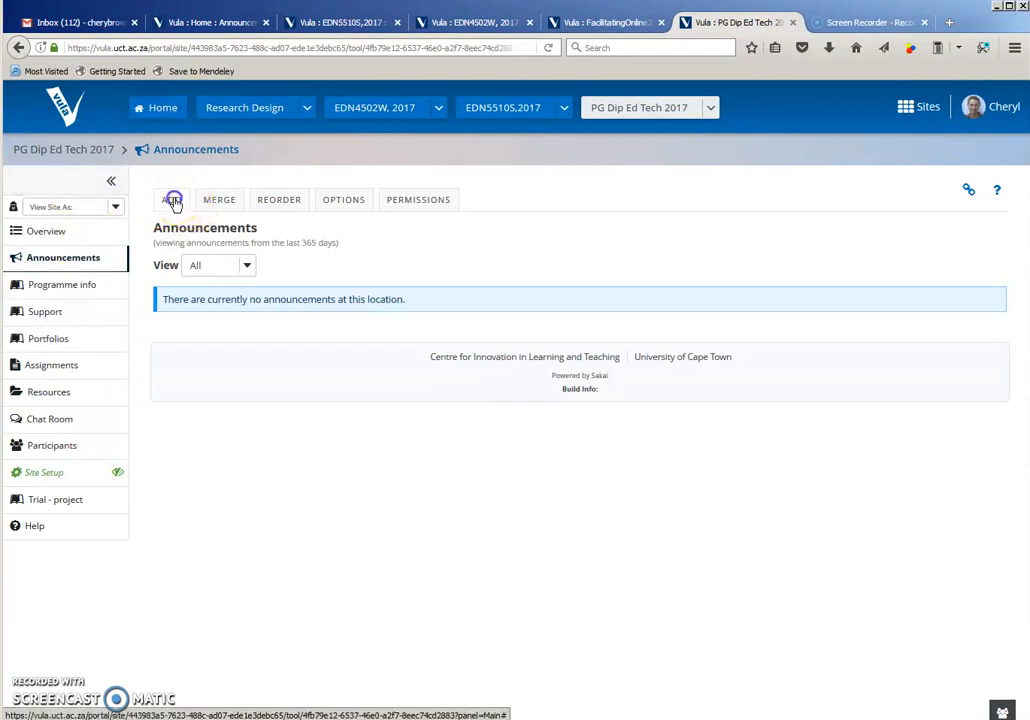
left_click(335, 281)
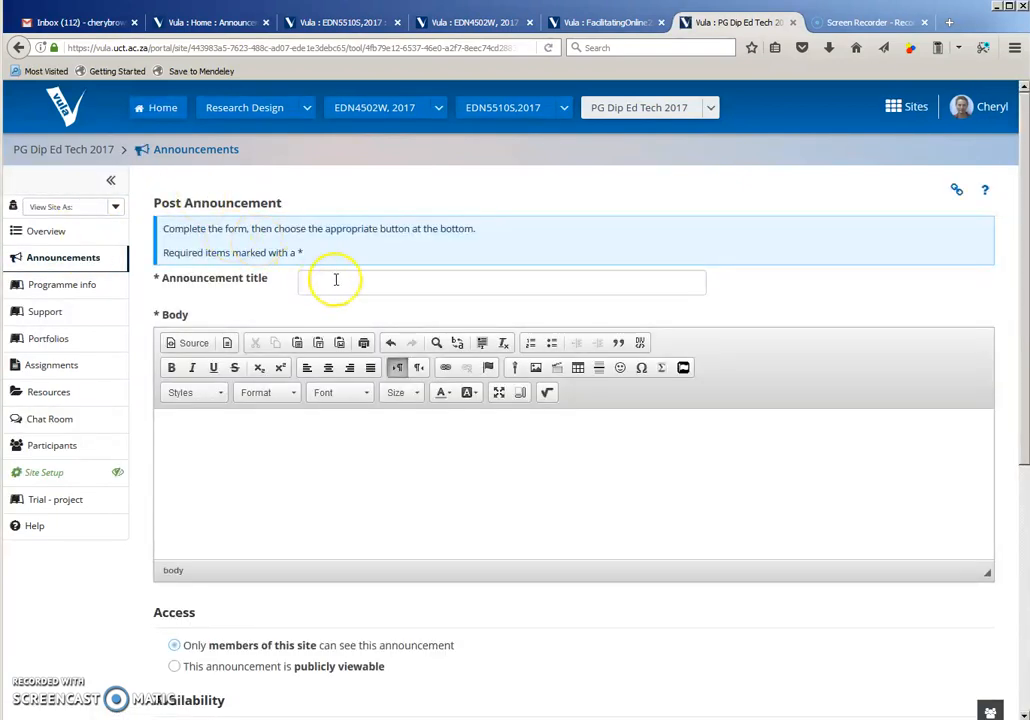
type("title")
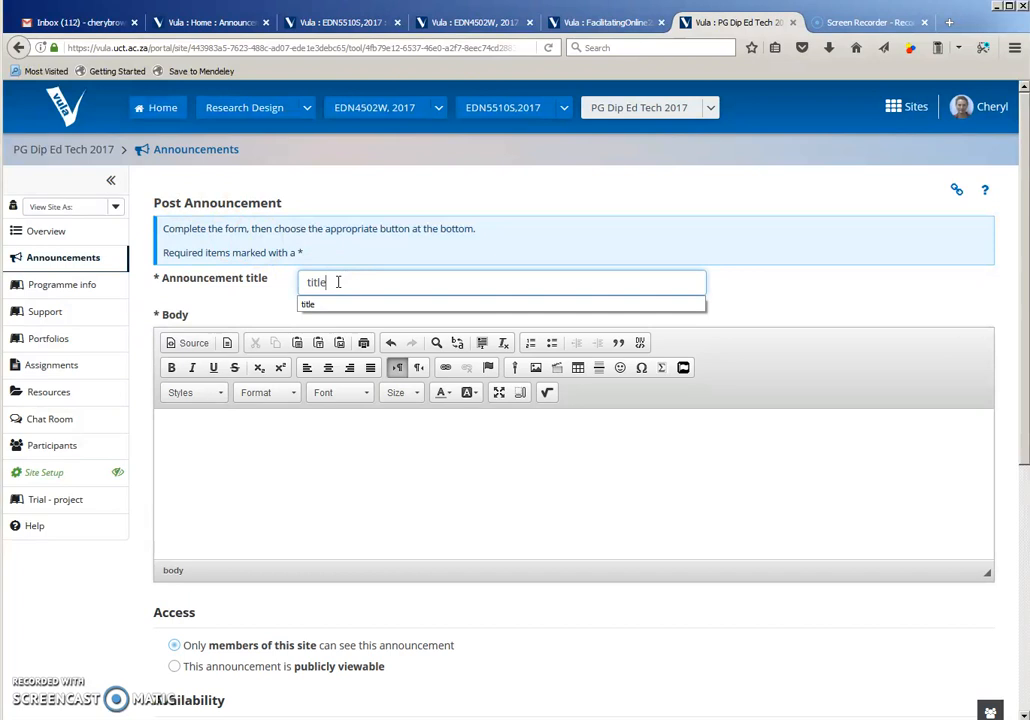
Step: Write the announcement body as "text and information", followed by a blank line and "look good"
left_click(350, 416)
type("t")
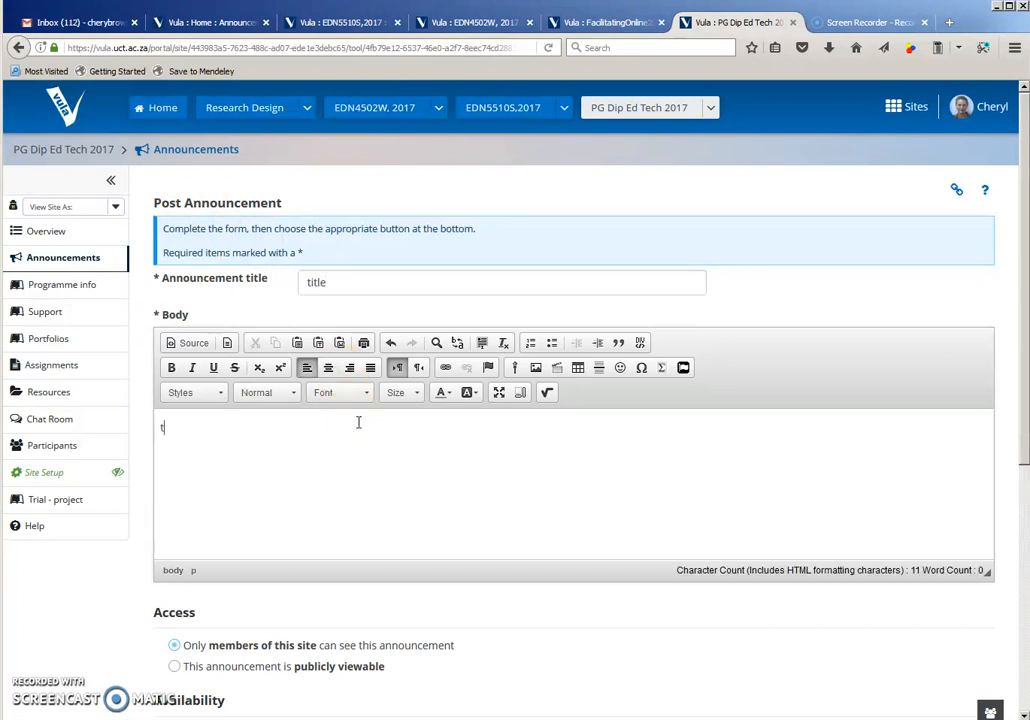
type("ext and information")
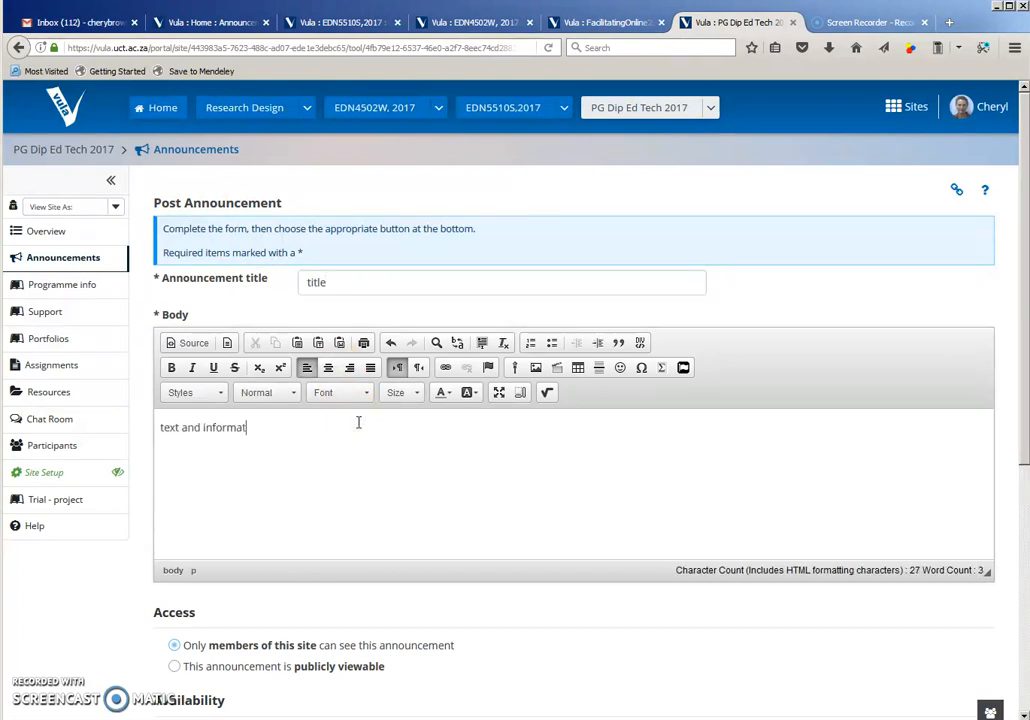
key("Return")
key("Return")
type("look good")
Step: Highlight the words "look good" in the announcement body with a yellow background
left_click_drag(268, 481, 145, 481)
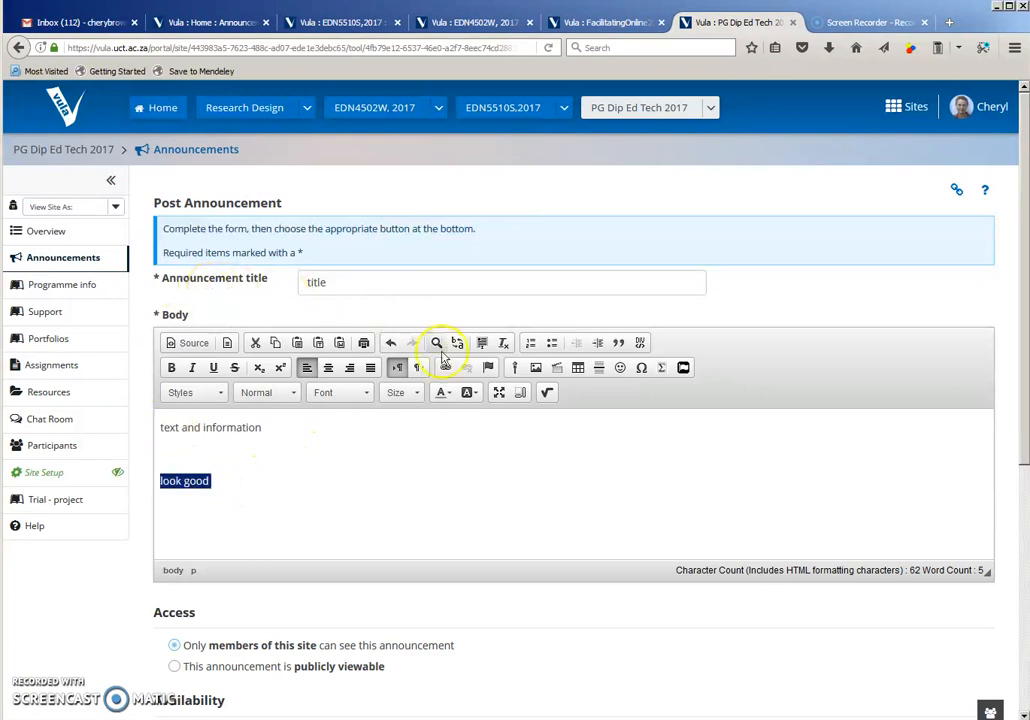
left_click(476, 398)
left_click(495, 465)
left_click(495, 465)
Step: Make the word "information" in the announcement body bold
double_click(235, 428)
left_click(171, 367)
left_click(271, 467)
Step: Link the word "text" in the body to the "Portfolio assessment criteria" file in the site's Resources/Portfolio support folder
double_click(168, 427)
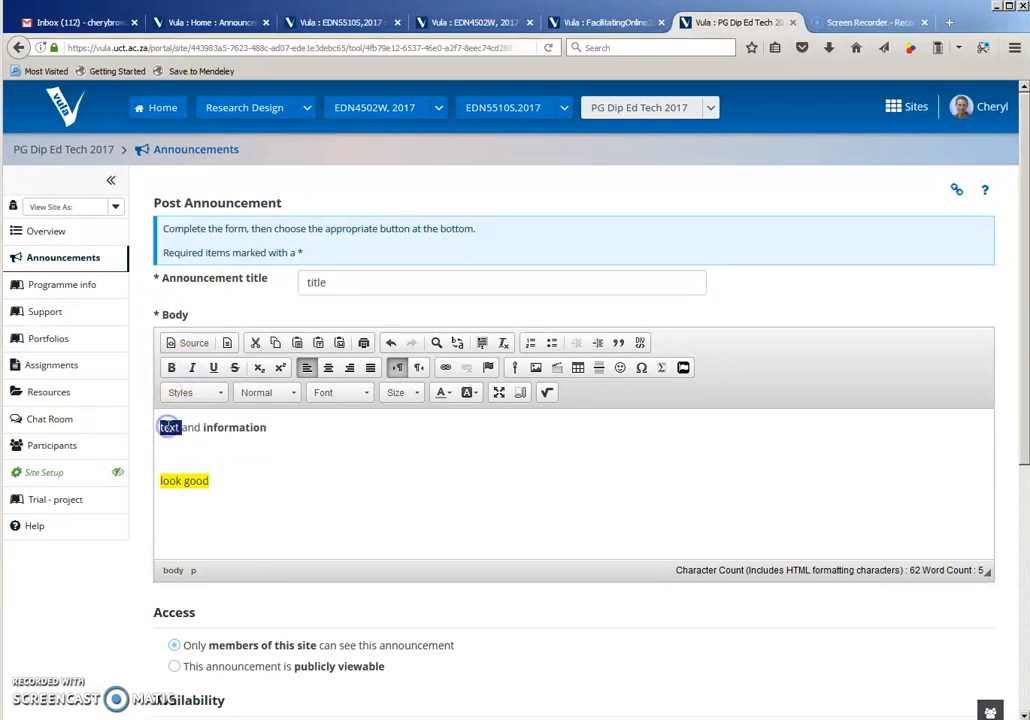
left_click(446, 367)
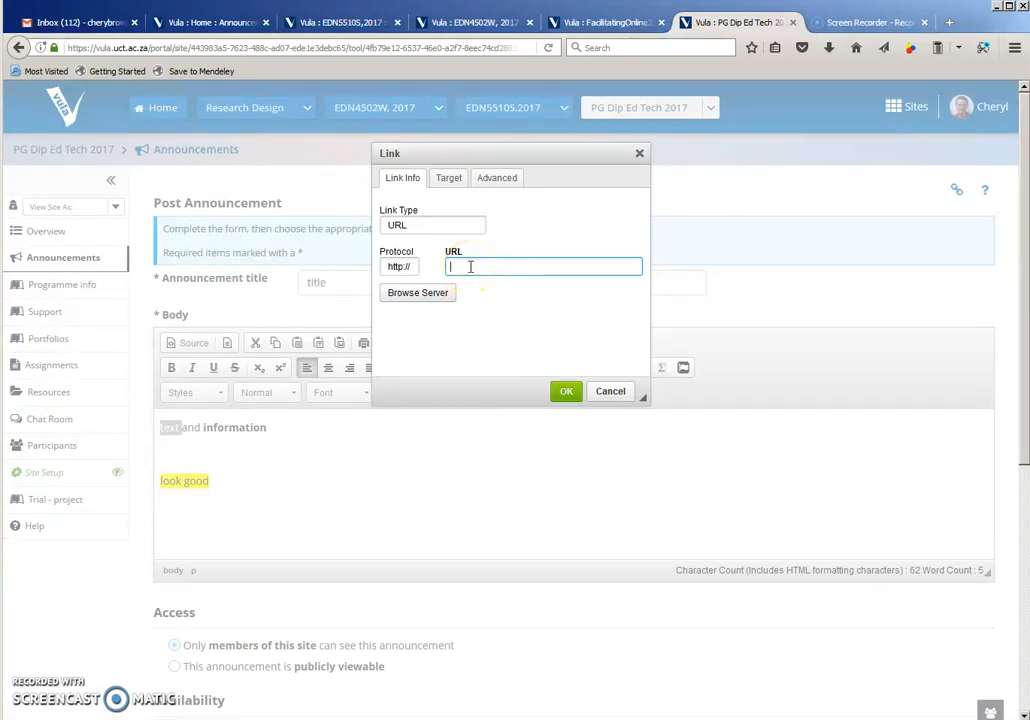
left_click(451, 297)
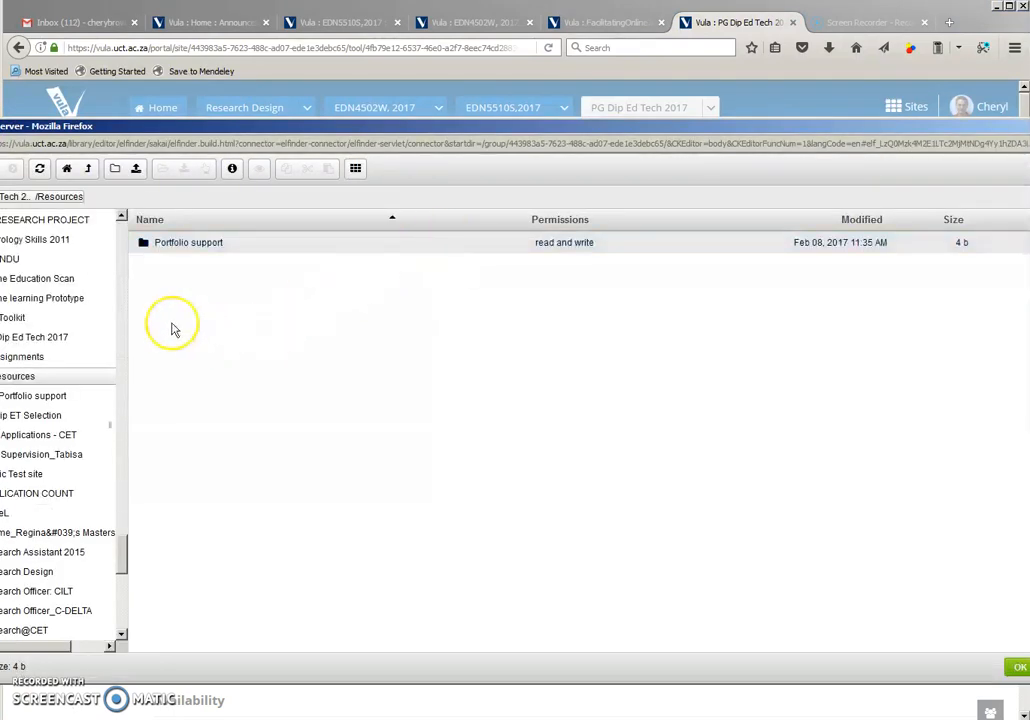
left_click(38, 397)
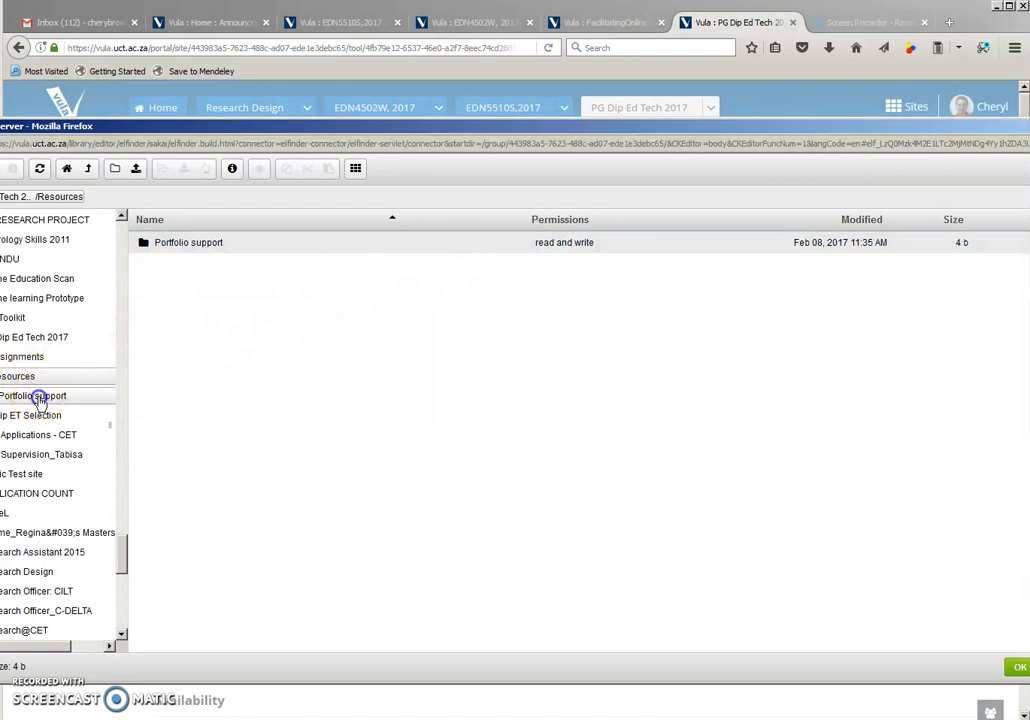
left_click(170, 287)
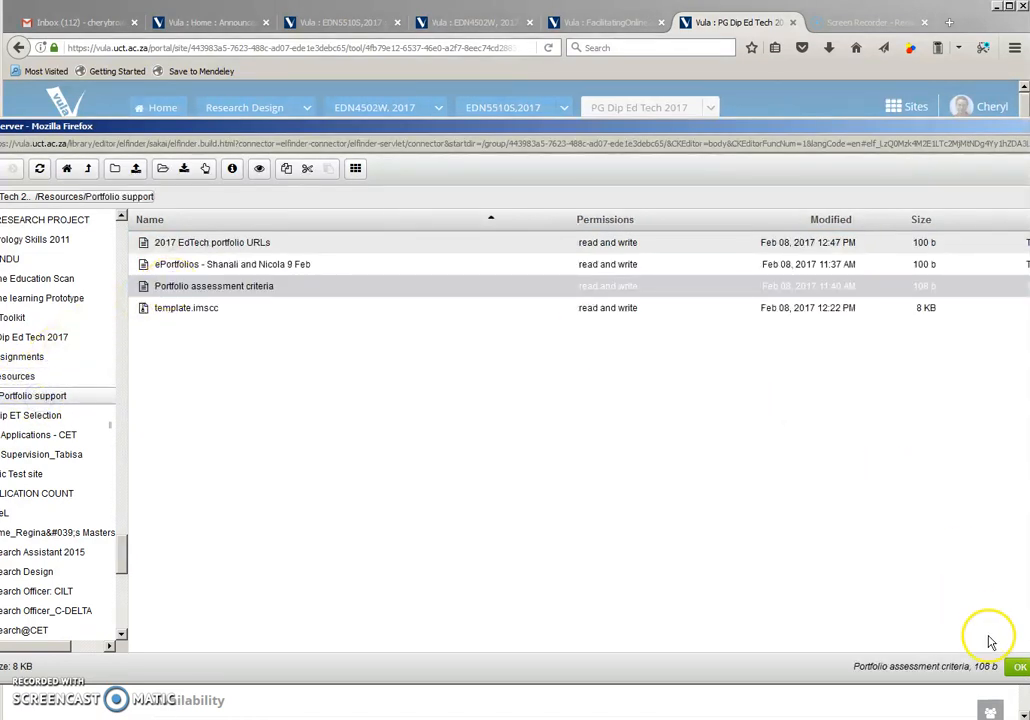
left_click(1018, 666)
left_click(566, 392)
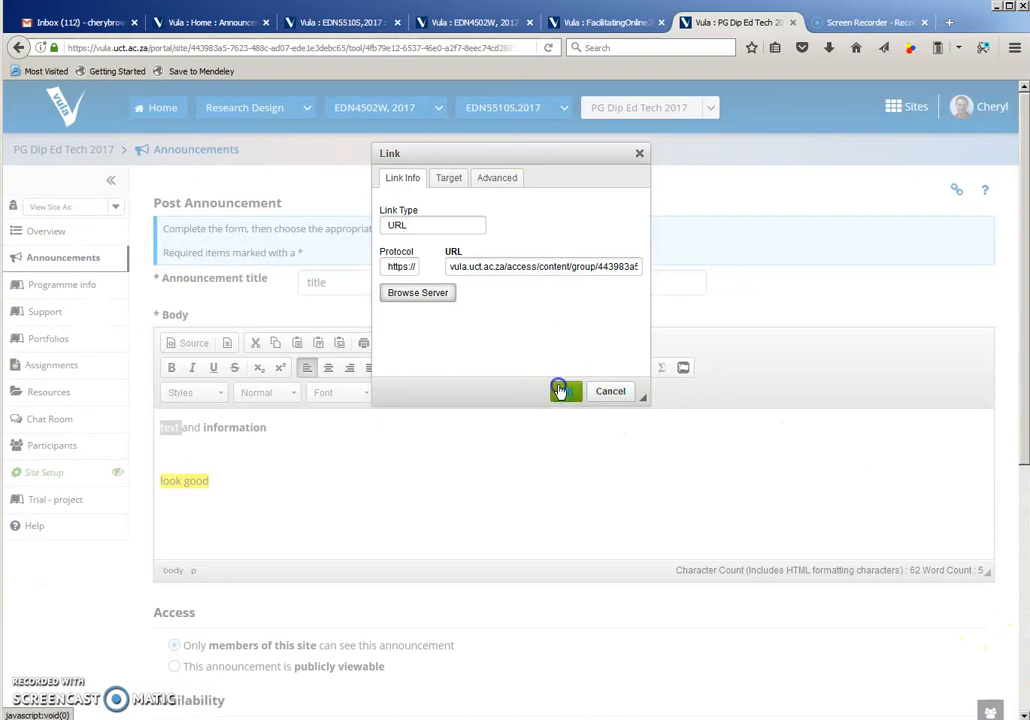
left_click(315, 489)
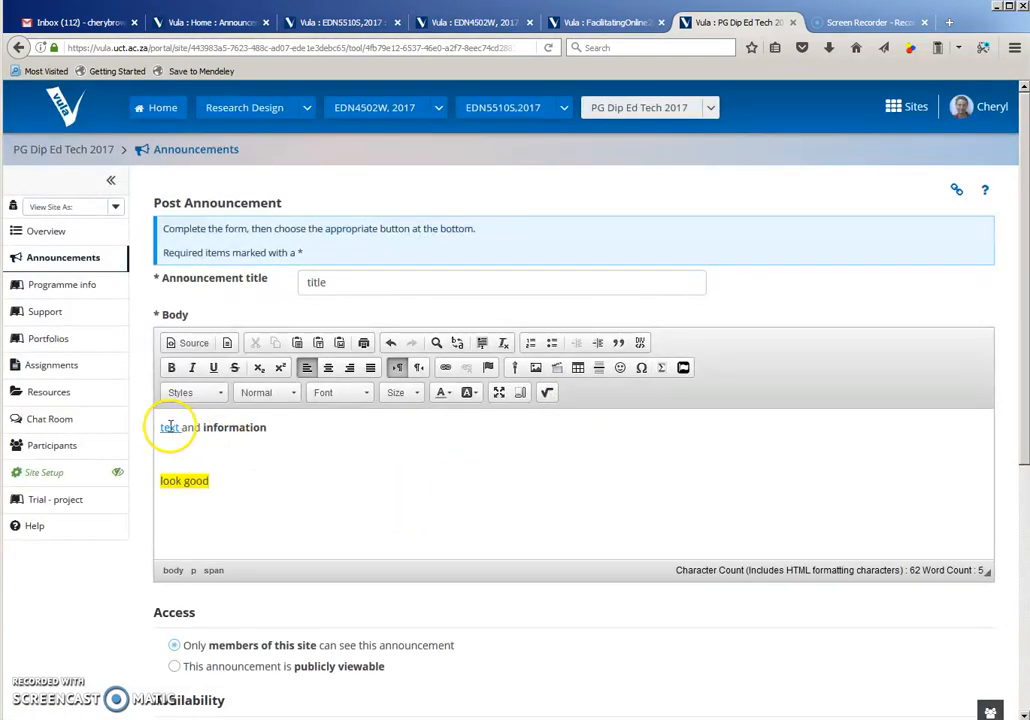
Step: Review the announcement's posting settings and email notification choices without changing them, and return to the Home announcements list
scroll(368, 414, "down", 5)
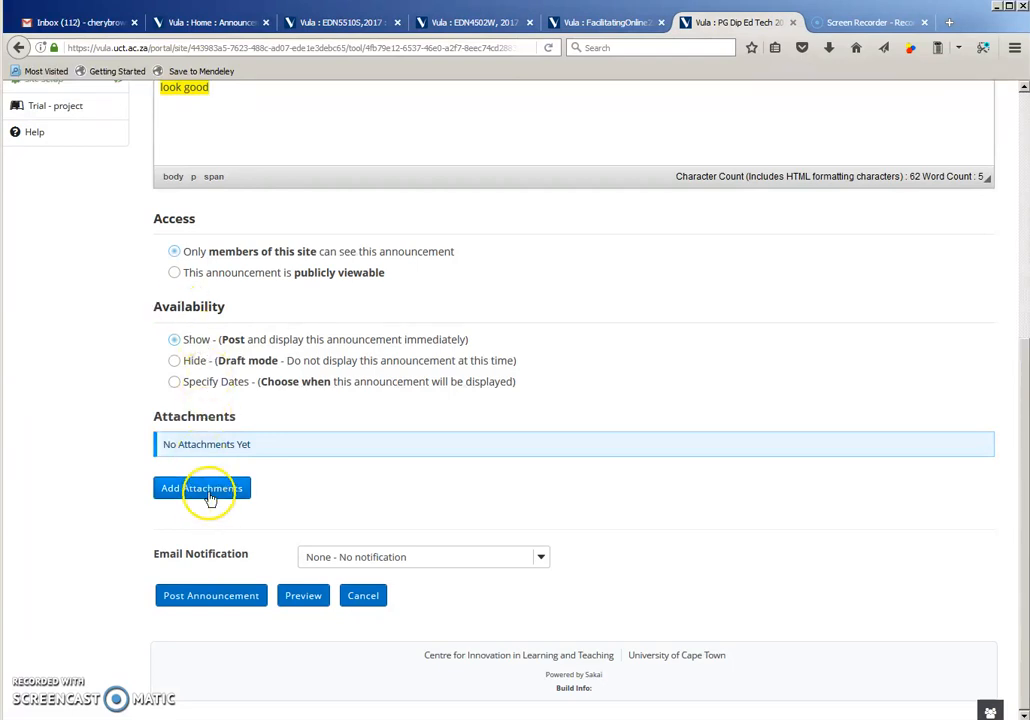
left_click(541, 558)
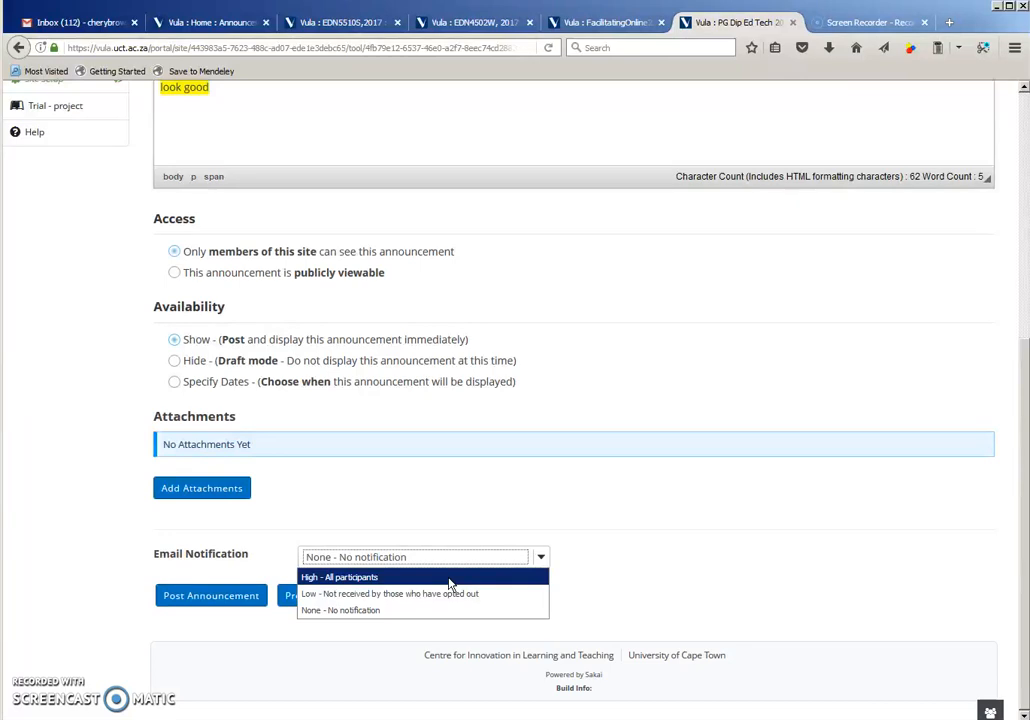
left_click(692, 529)
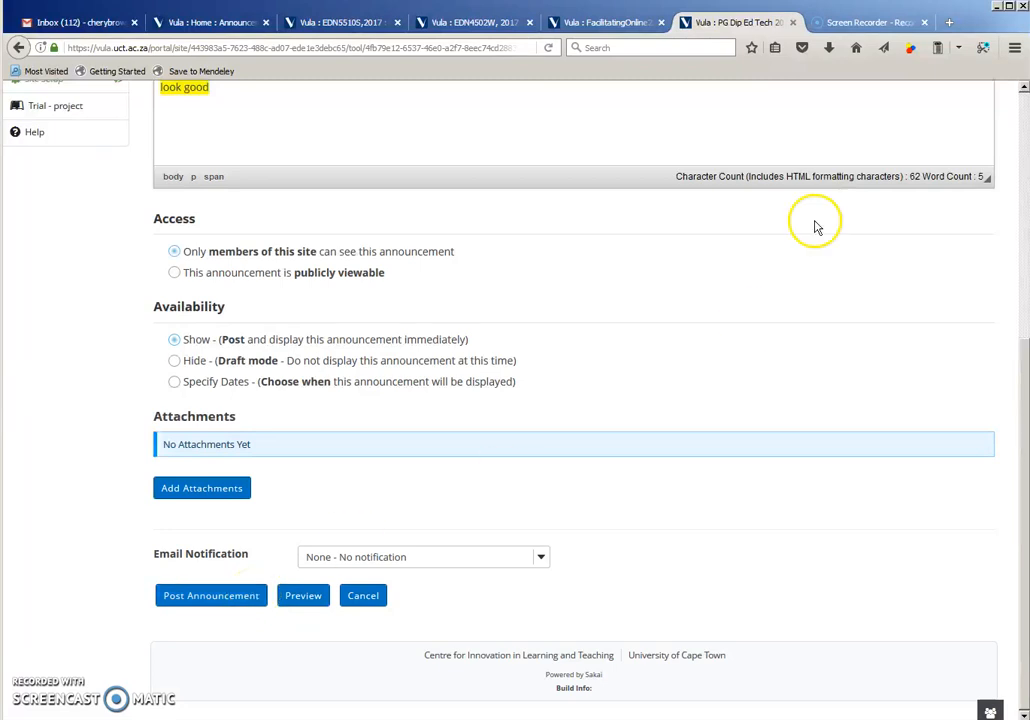
left_click(228, 27)
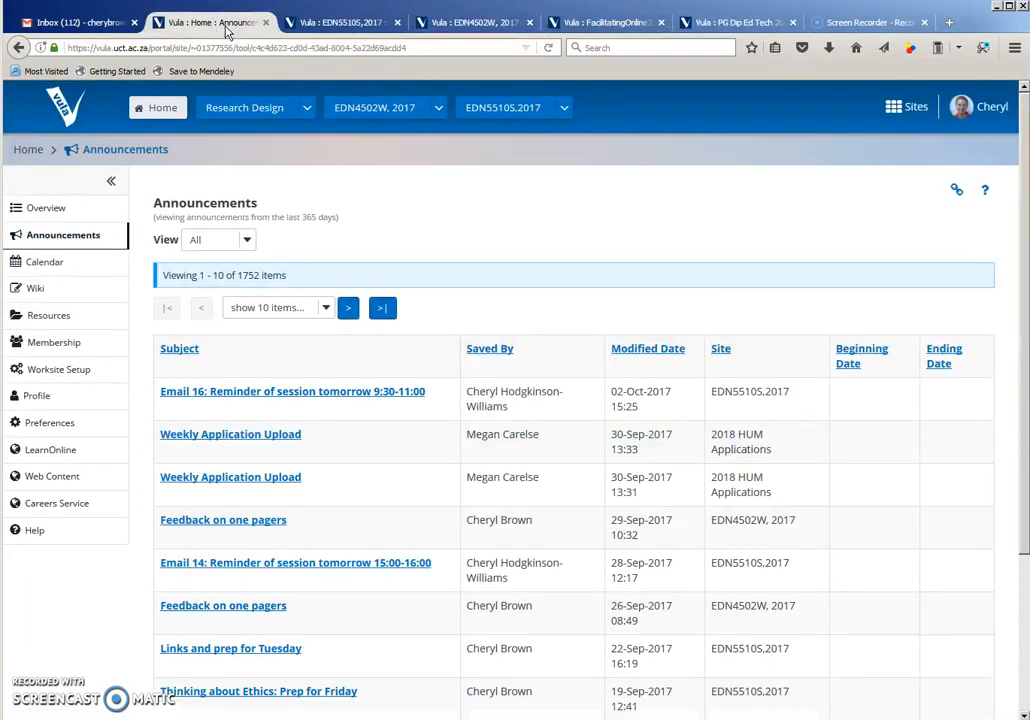